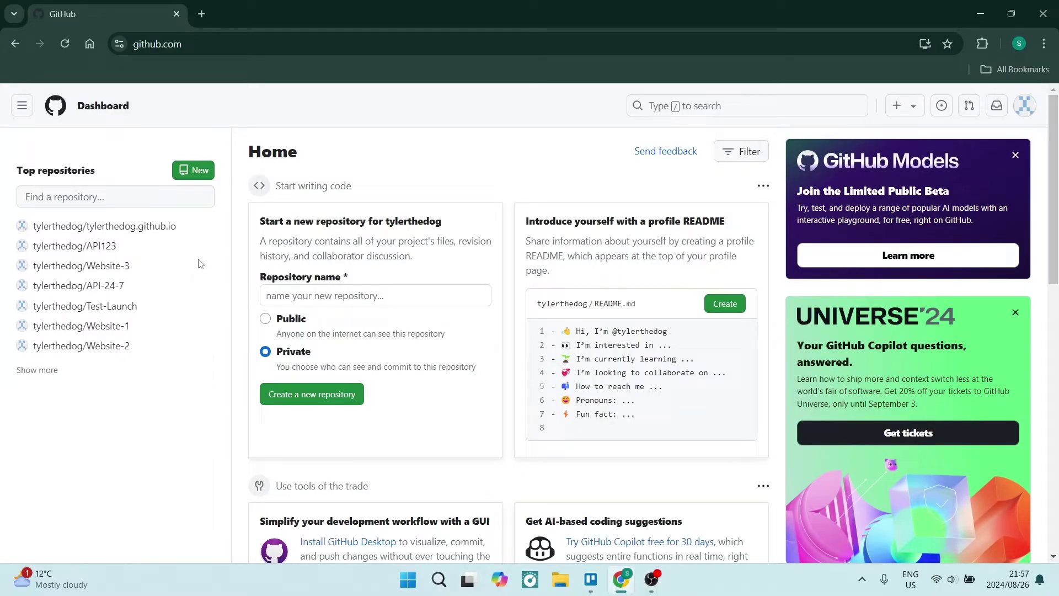
Open the Pages settings of the tylerthedog.github.io repository
{"action": "left_click", "coordinate": [122, 229]}
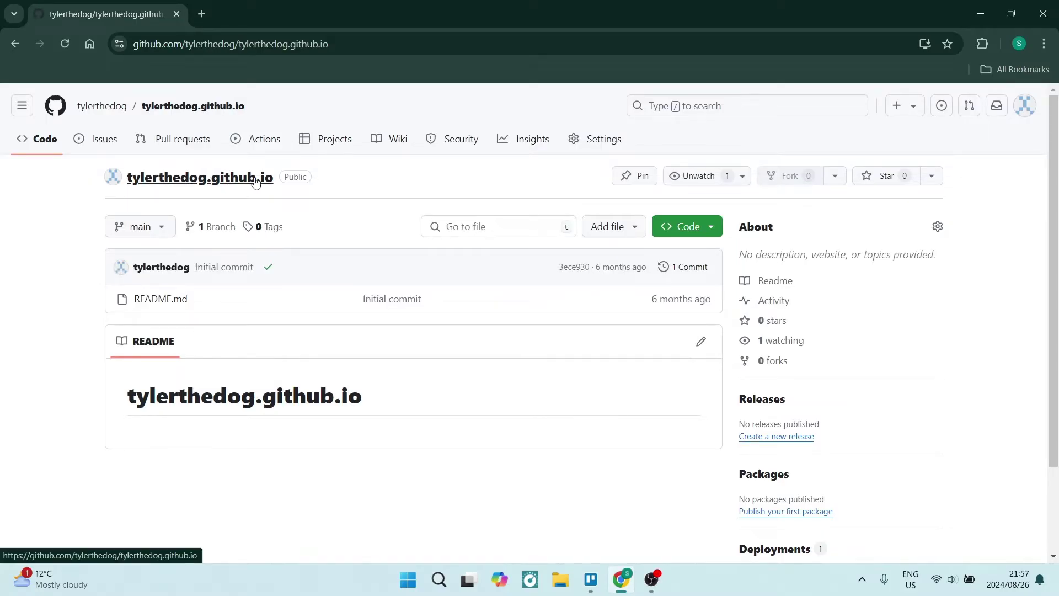
{"action": "left_click", "coordinate": [591, 143]}
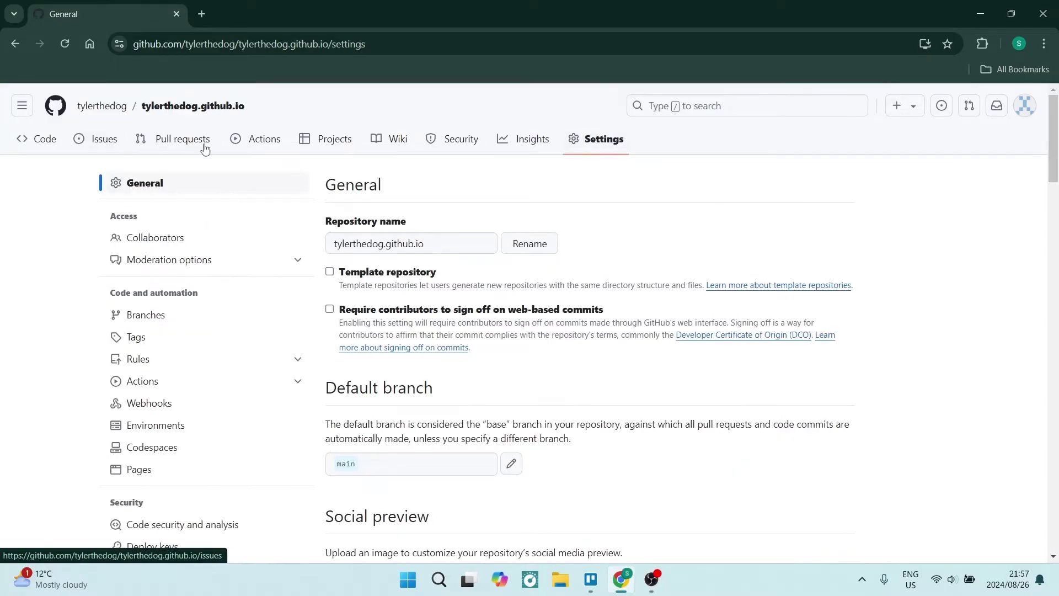
{"action": "left_click", "coordinate": [136, 469]}
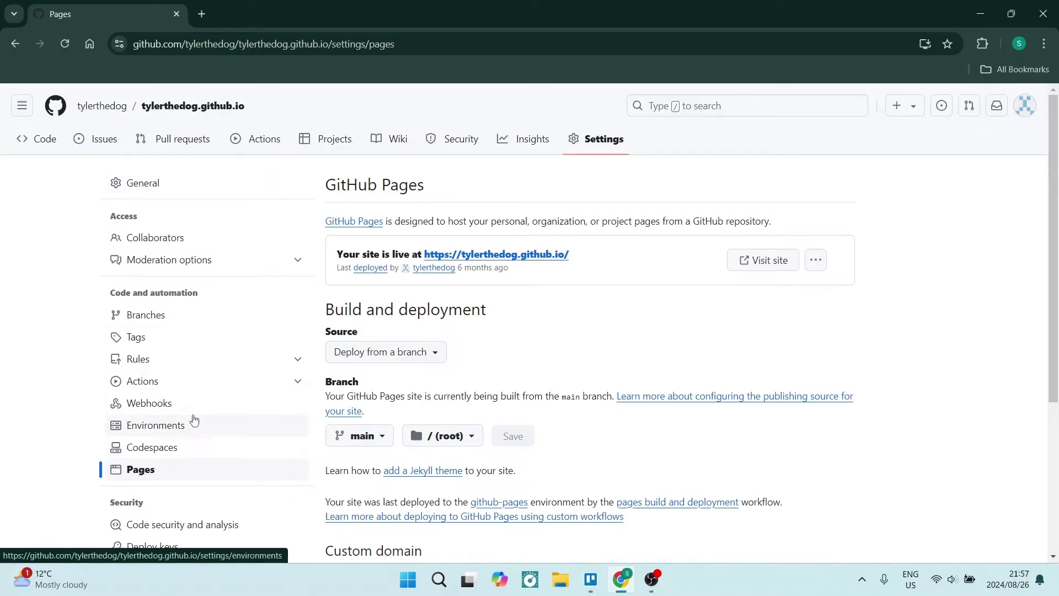
{"action": "scroll", "coordinate": [396, 313], "scroll_direction": "down", "scroll_amount": 1}
{"action": "scroll", "coordinate": [395, 312], "scroll_direction": "down", "scroll_amount": 2}
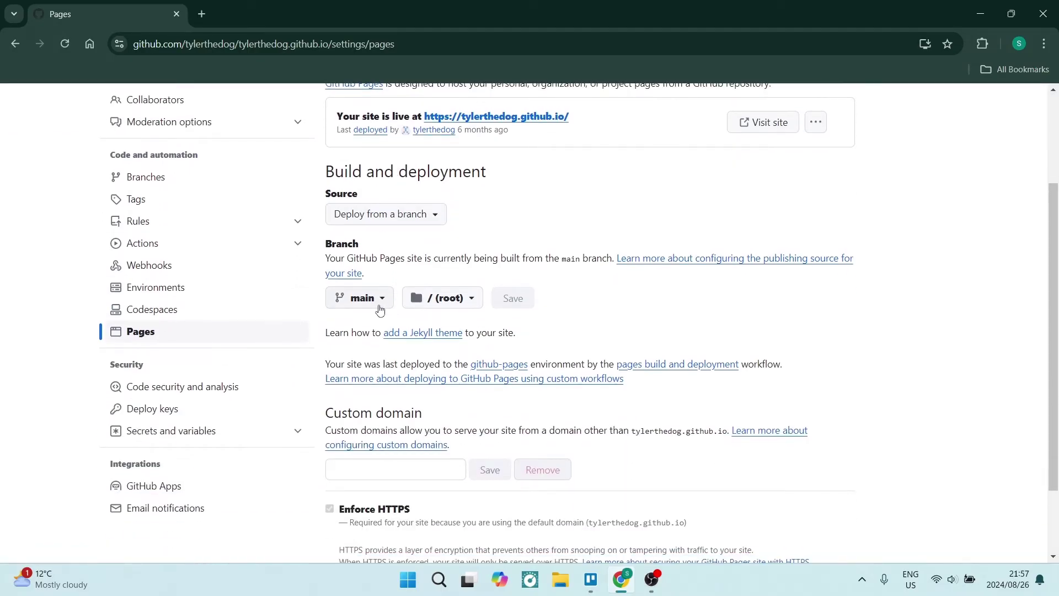
{"action": "left_click", "coordinate": [353, 218]}
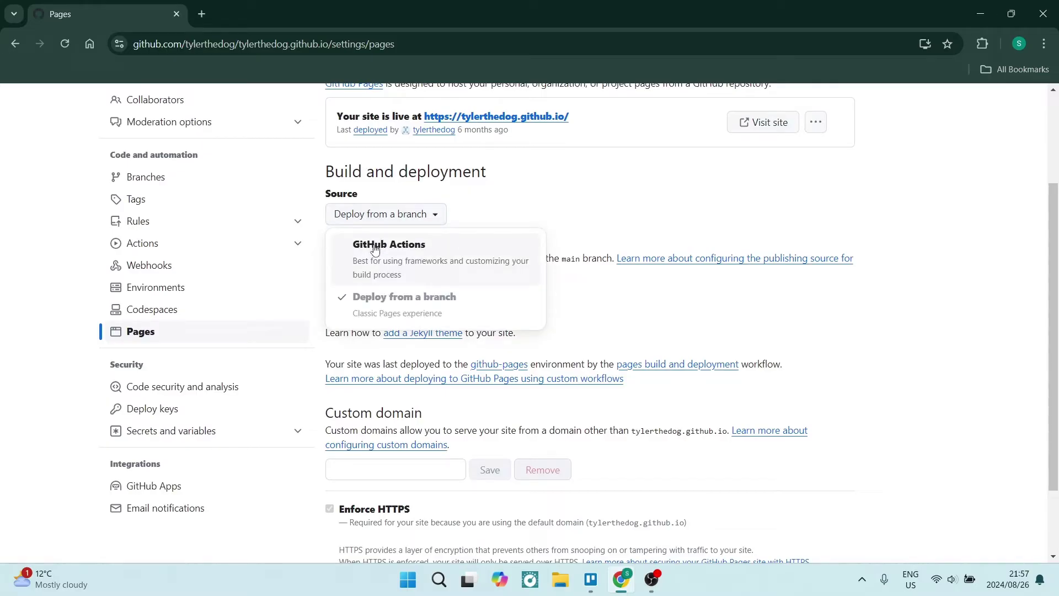
{"action": "left_click", "coordinate": [466, 229]}
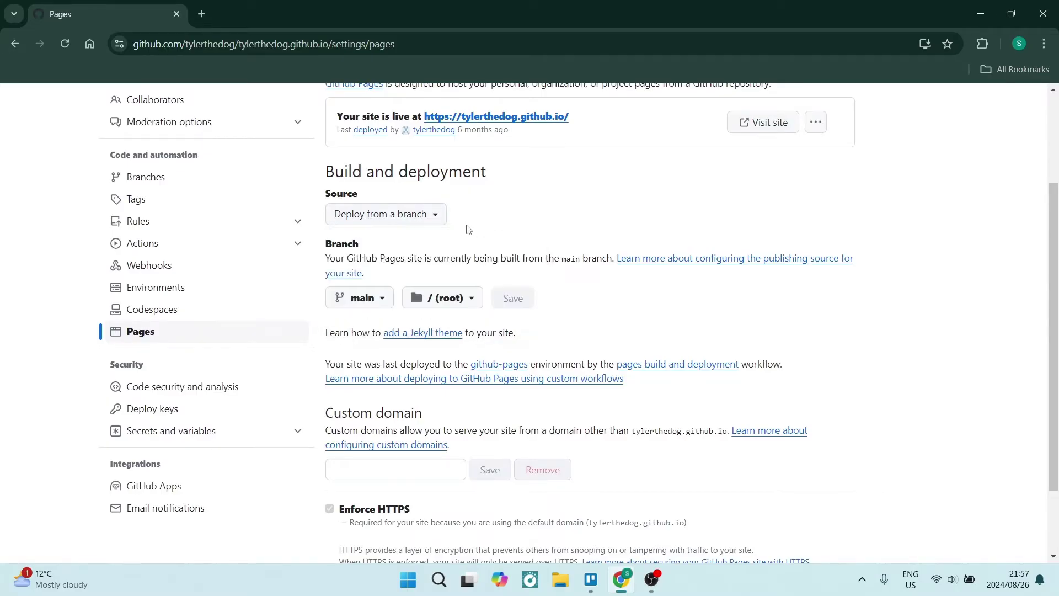
{"action": "left_click", "coordinate": [378, 310]}
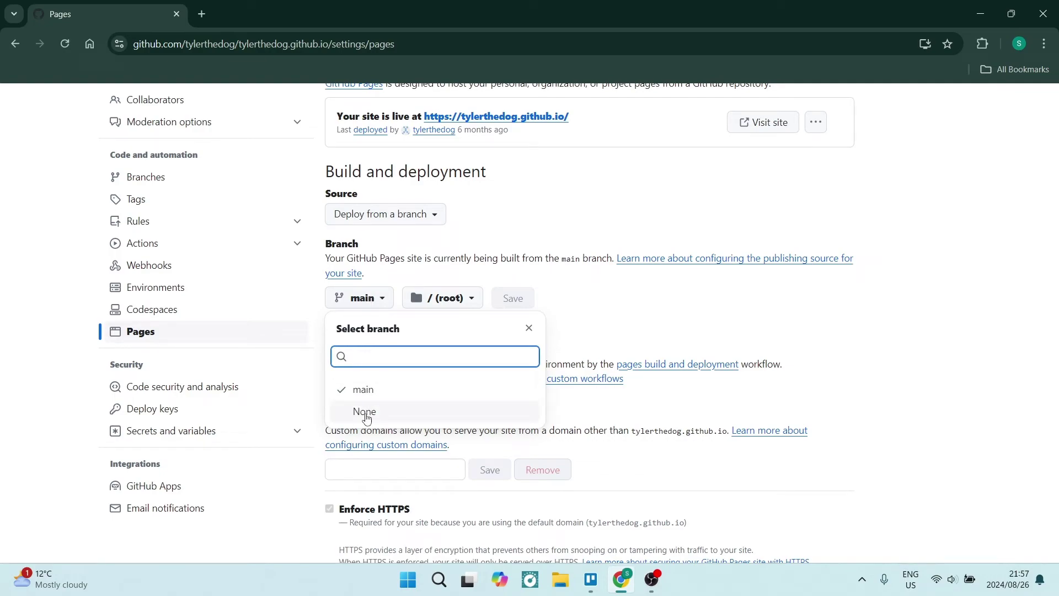
{"action": "left_click", "coordinate": [364, 390]}
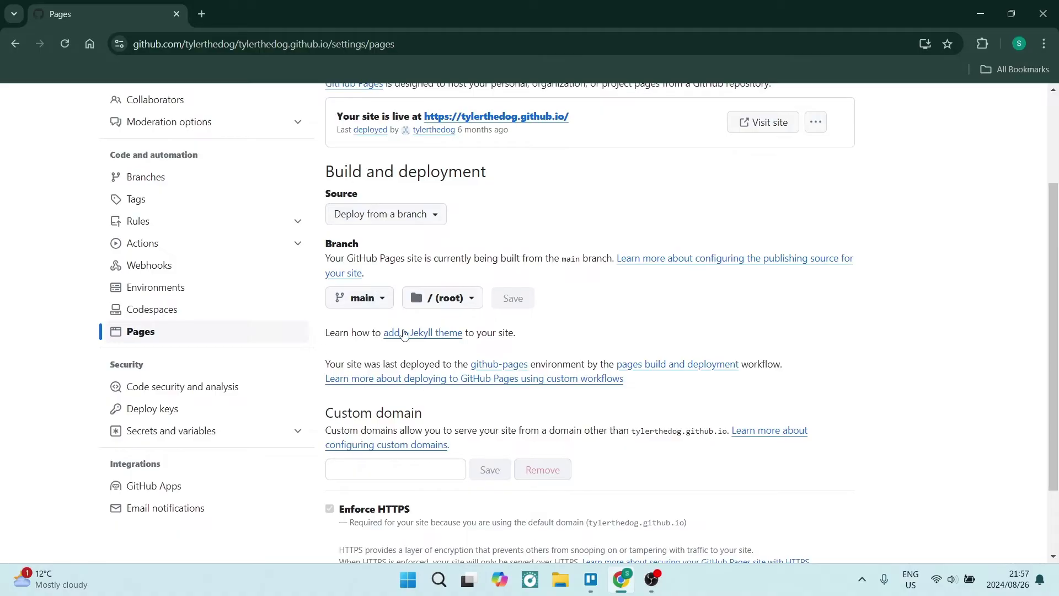
{"action": "left_click", "coordinate": [453, 300]}
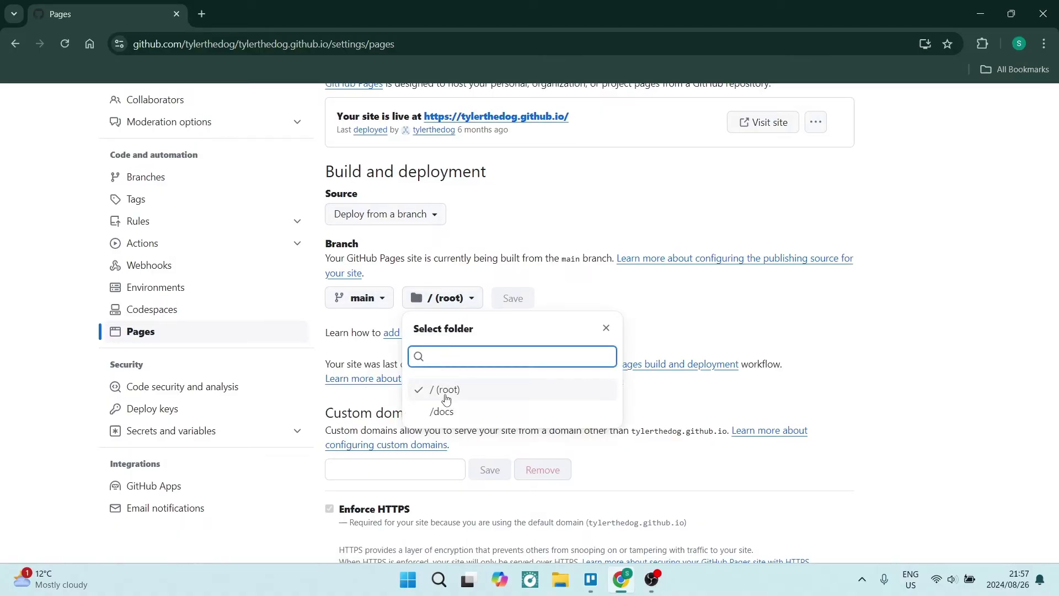
{"action": "left_click", "coordinate": [454, 284]}
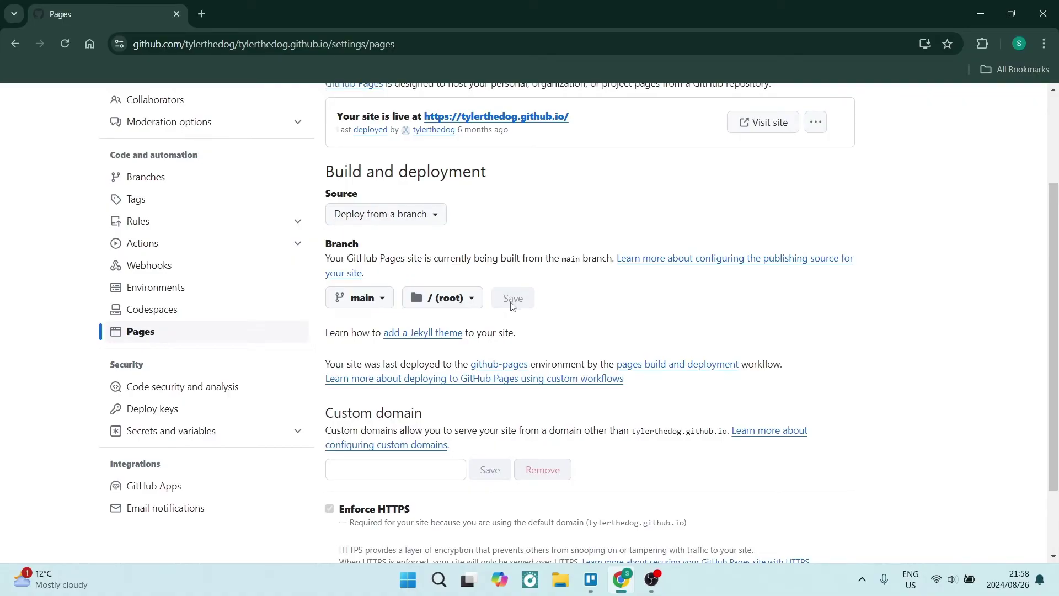
{"action": "scroll", "coordinate": [511, 306], "scroll_direction": "up", "scroll_amount": 2}
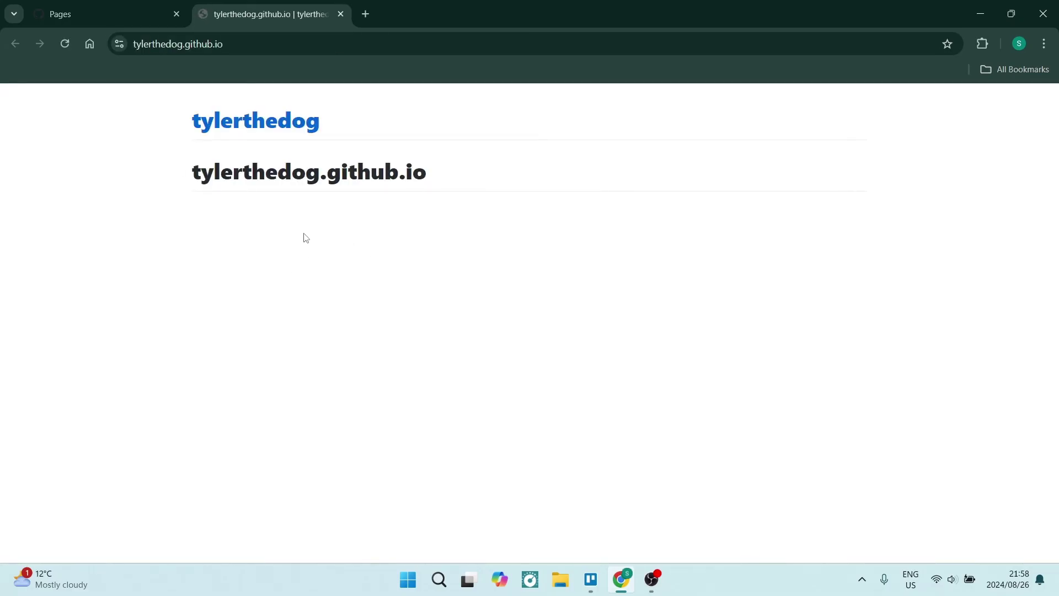
Return to the browser tab showing the GitHub Pages settings
{"action": "left_click", "coordinate": [122, 17]}
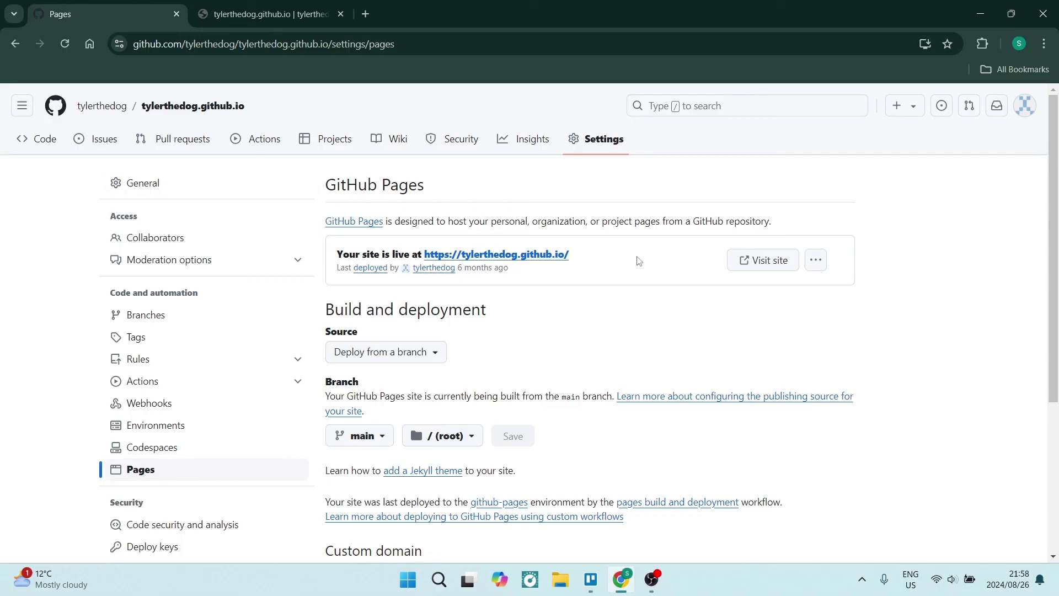